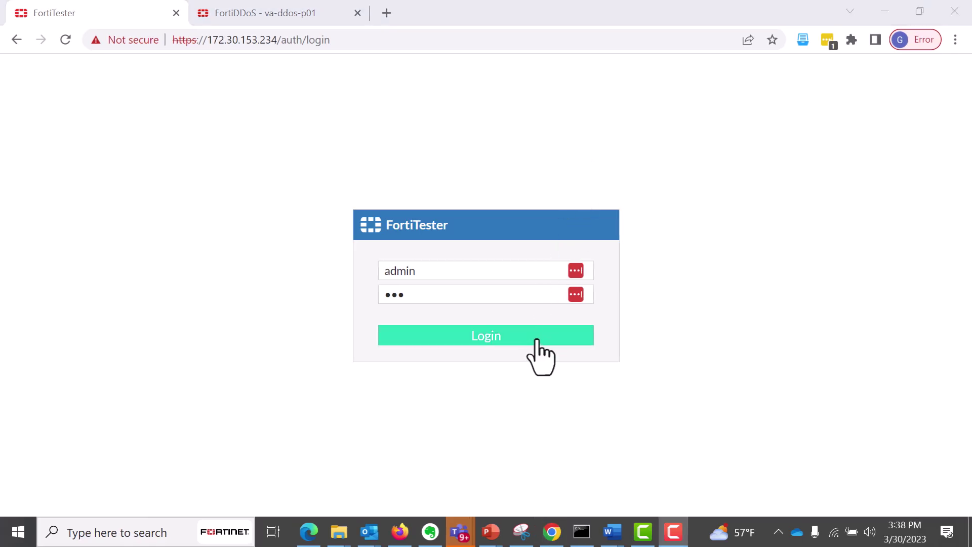
- Log in to FortiTester, go to Performance > Mixed Traffic, and scroll its 16 test cases
{"action": "left_click", "coordinate": [538, 340]}
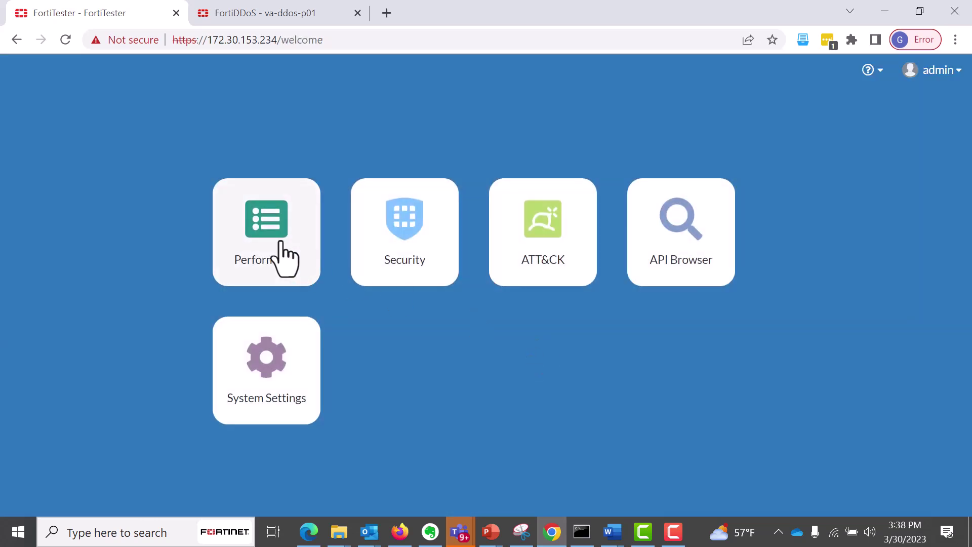
{"action": "left_click", "coordinate": [281, 255]}
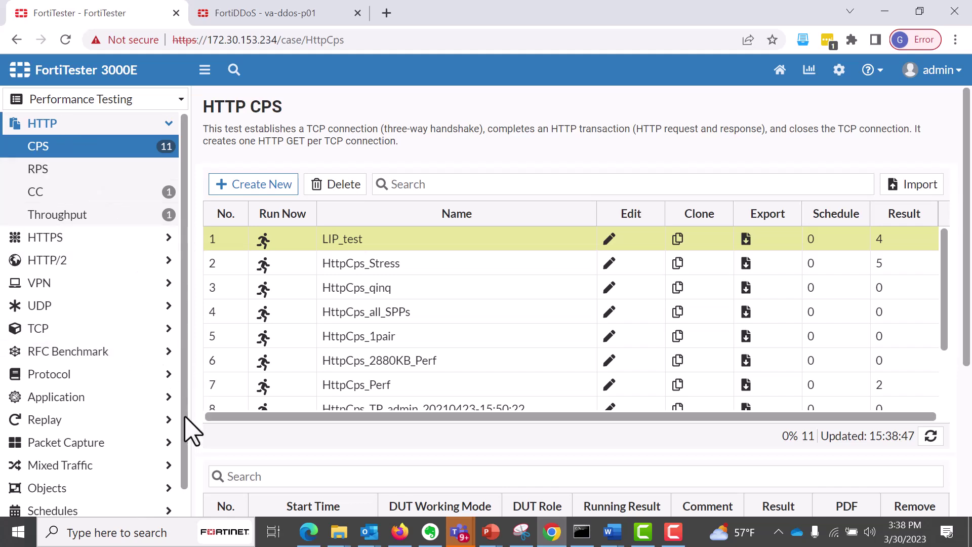
{"action": "scroll", "coordinate": [185, 418], "scroll_direction": "down", "scroll_amount": 1}
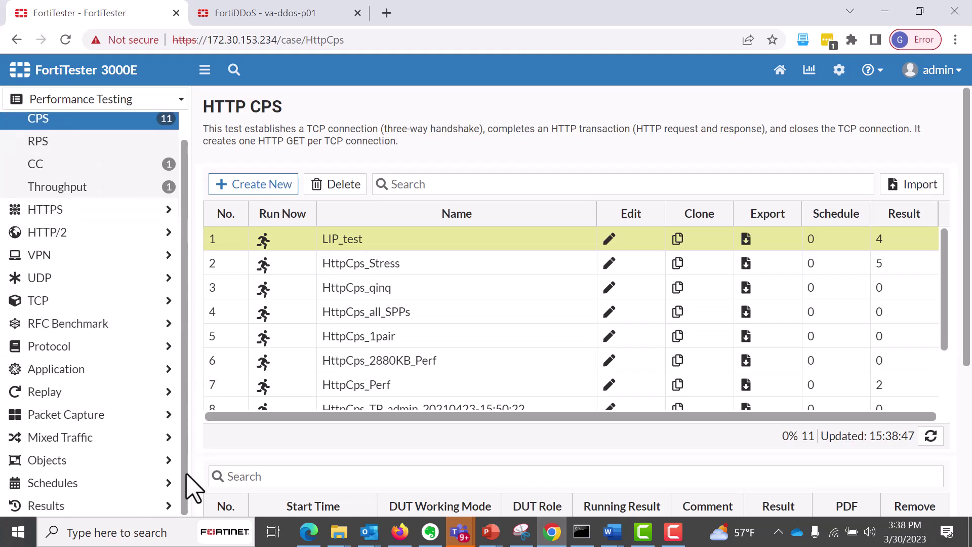
{"action": "left_click", "coordinate": [96, 438]}
{"action": "left_click", "coordinate": [132, 398]}
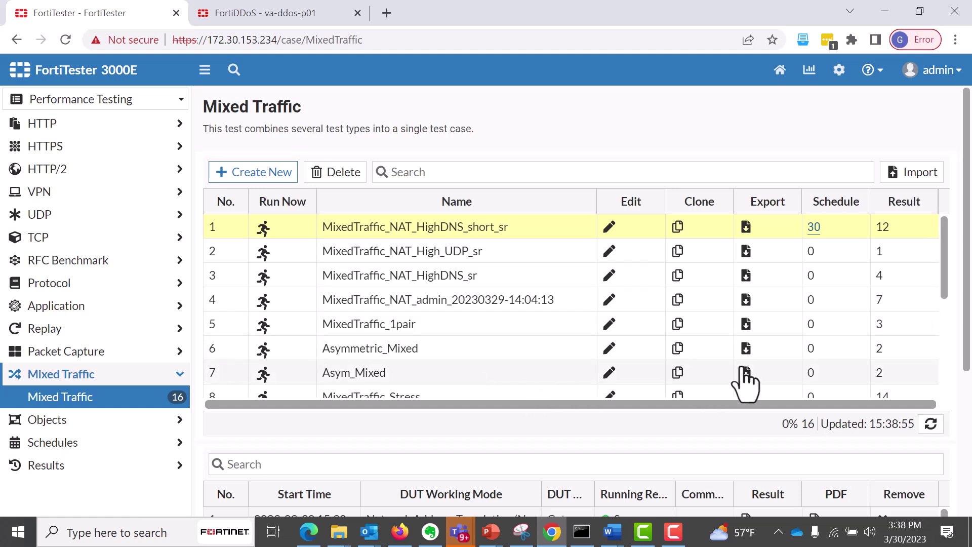
{"action": "left_click_drag", "start_coordinate": [947, 282], "coordinate": [951, 398]}
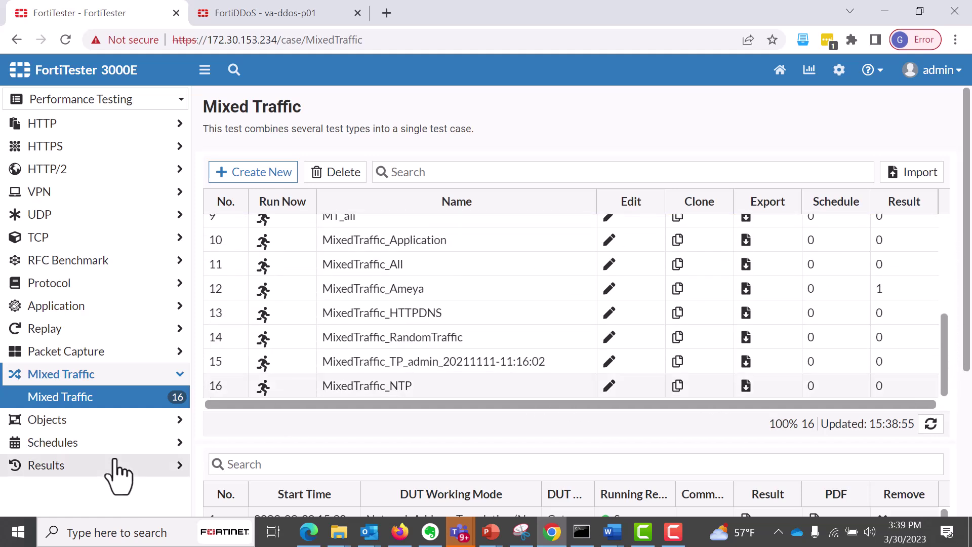
{"action": "left_click", "coordinate": [102, 443]}
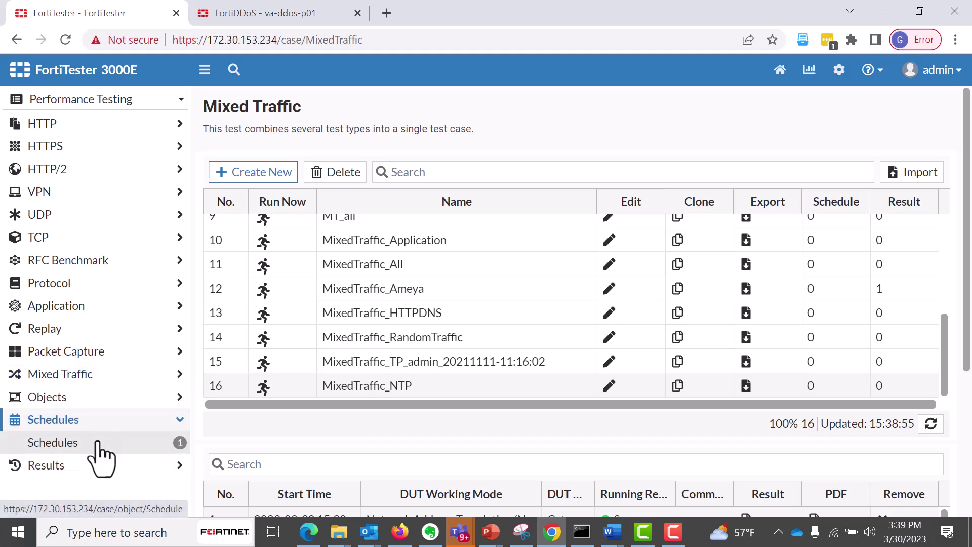
- Select the 30-minute_mixed_good_attack schedule, then scroll the Results list of 78 past runs
{"action": "left_click", "coordinate": [100, 443]}
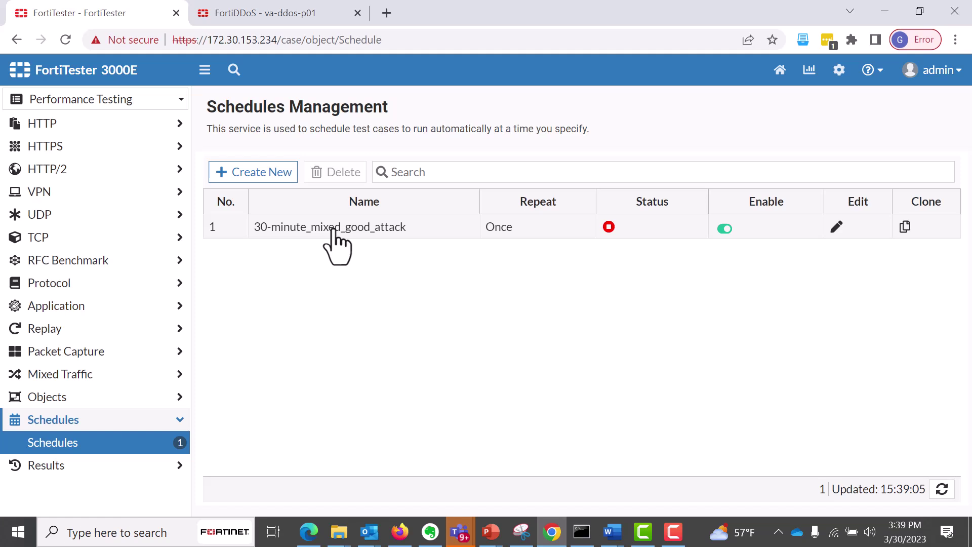
{"action": "left_click", "coordinate": [332, 232]}
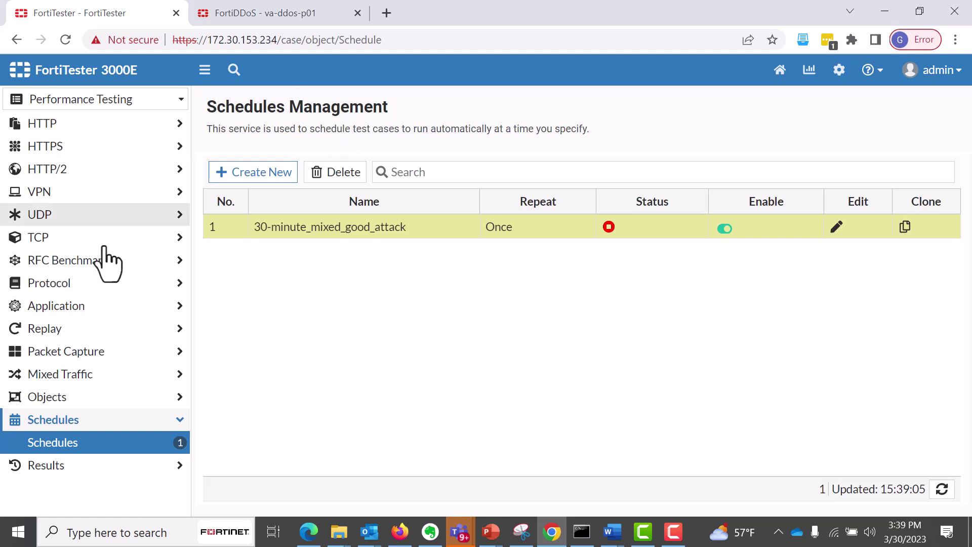
{"action": "left_click", "coordinate": [71, 465]}
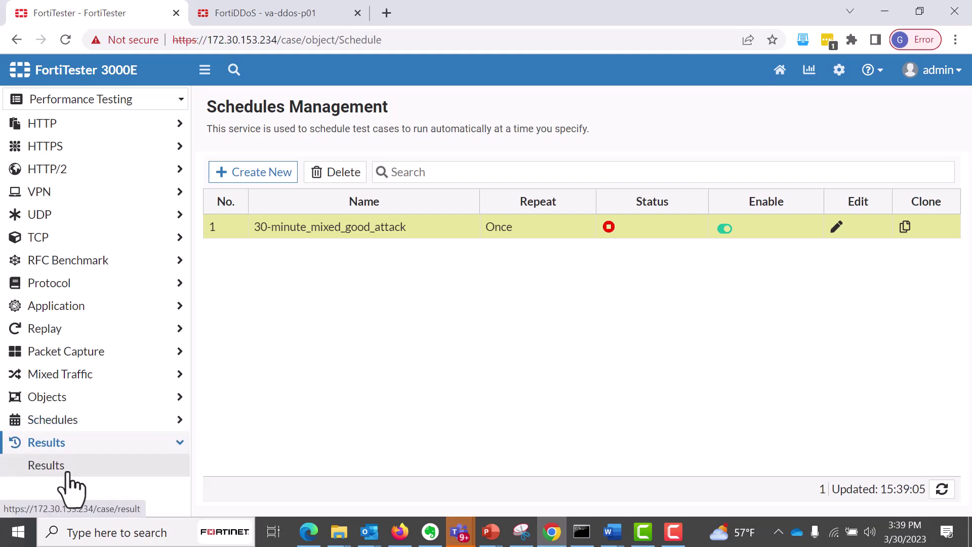
{"action": "left_click", "coordinate": [67, 471]}
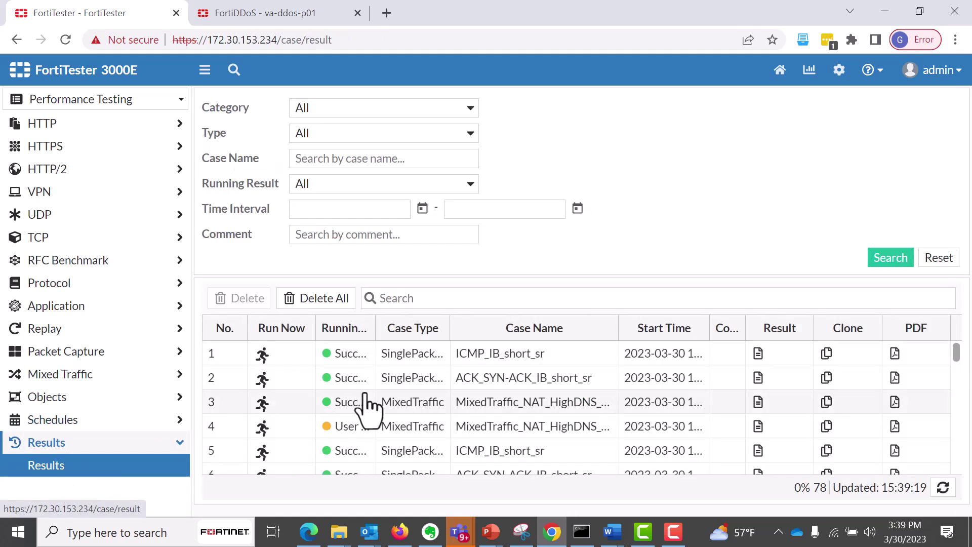
{"action": "mouse_move", "coordinate": [957, 350]}
{"action": "left_mouse_down"}
{"action": "mouse_move", "coordinate": [959, 396]}
{"action": "mouse_move", "coordinate": [962, 338]}
{"action": "left_mouse_up"}
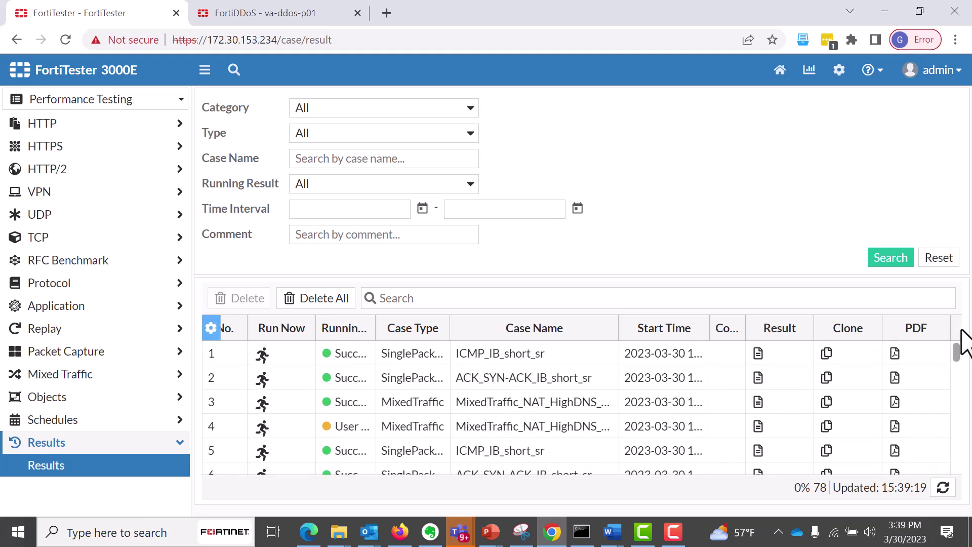
- Open System Settings status, then the live status of running MixedTraffic_NAT_HighDNS_short_sr
{"action": "left_click", "coordinate": [19, 80]}
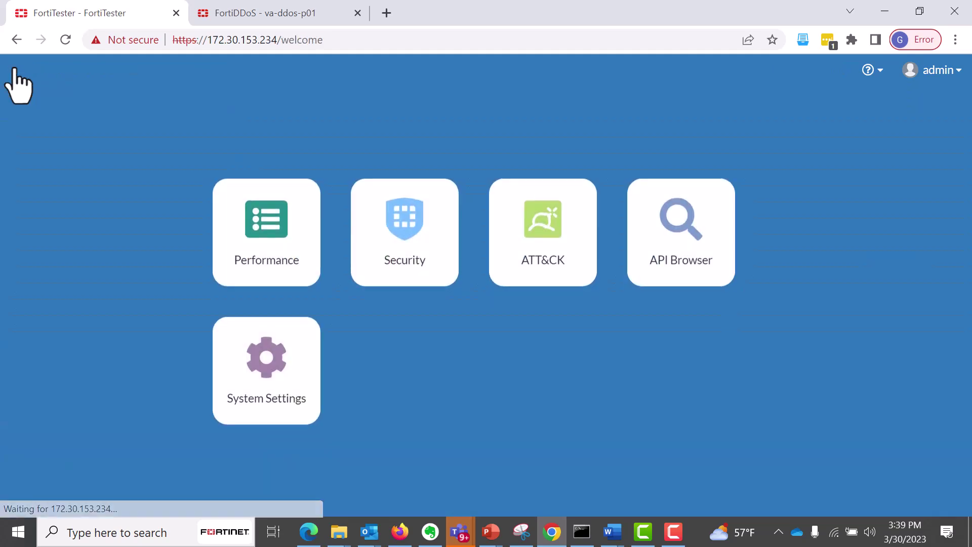
{"action": "left_click", "coordinate": [314, 392]}
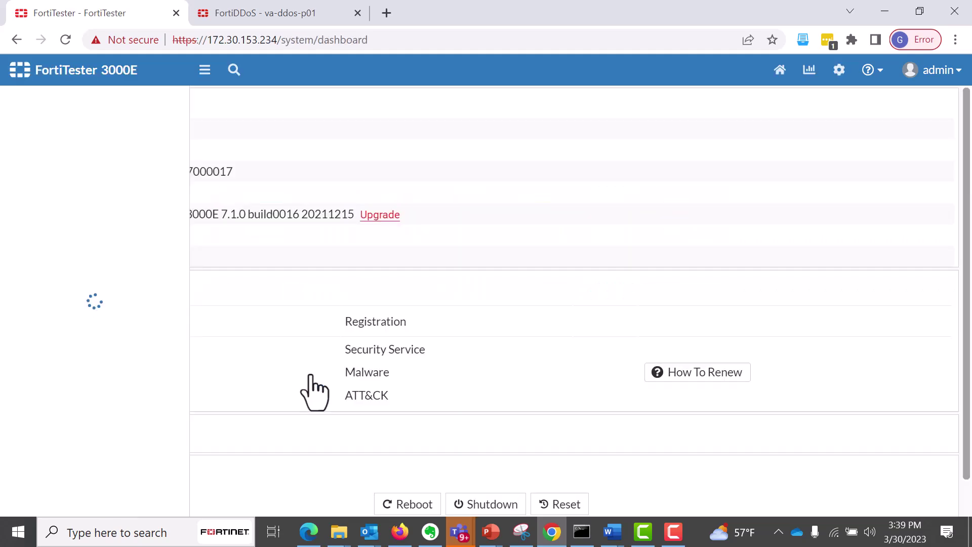
{"action": "left_click", "coordinate": [52, 122]}
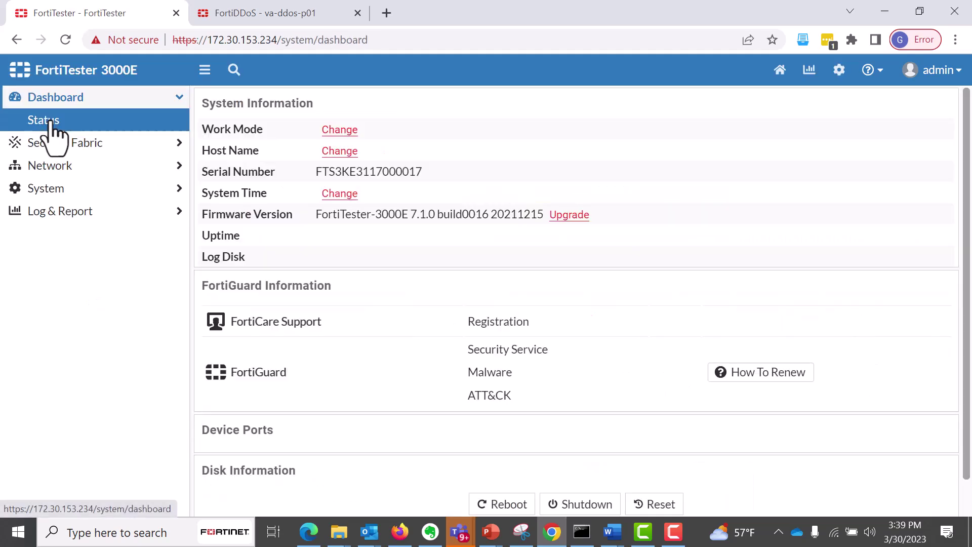
{"action": "left_click", "coordinate": [809, 71]}
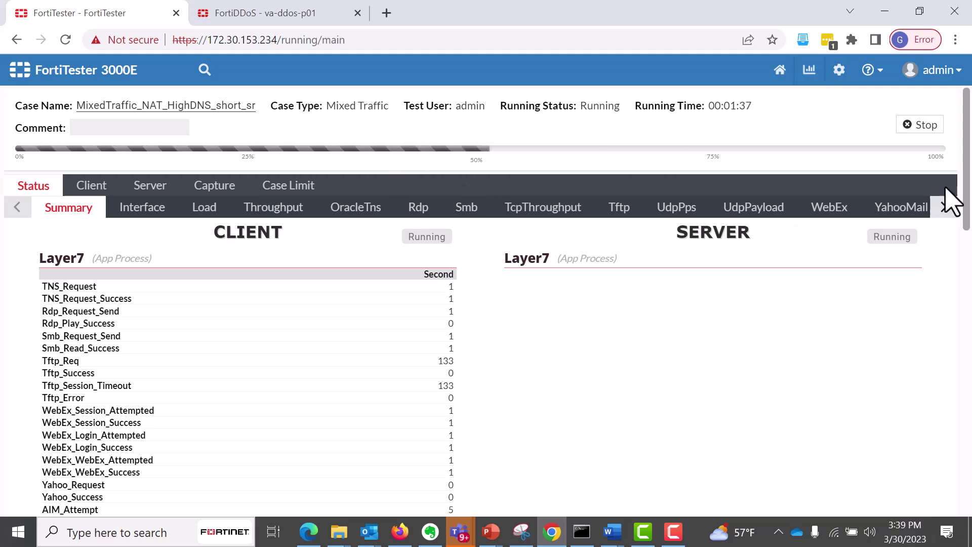
{"action": "left_click_drag", "start_coordinate": [965, 177], "coordinate": [965, 126]}
- Switch to the FortiDDoS tab and log back in to reach the Status dashboard
{"action": "left_click", "coordinate": [256, 15]}
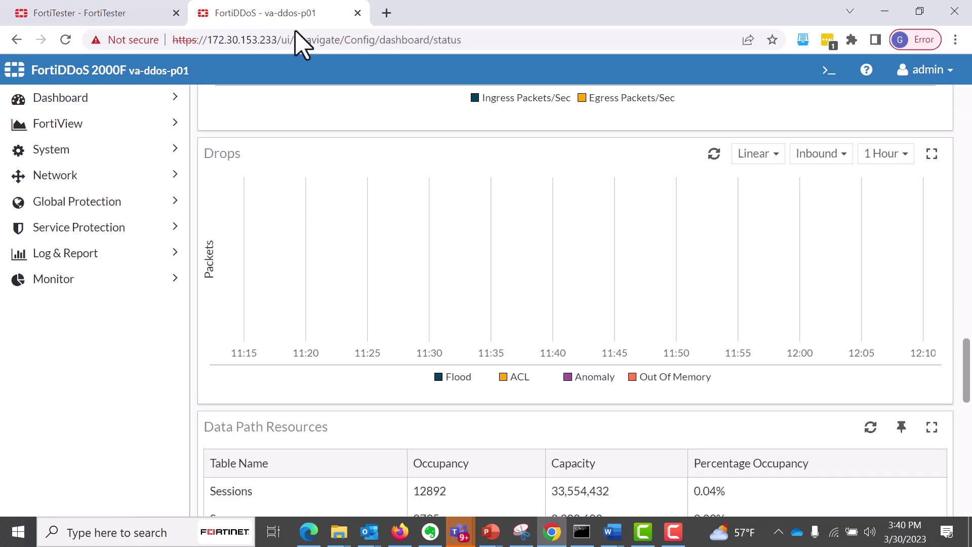
{"action": "left_click", "coordinate": [50, 100]}
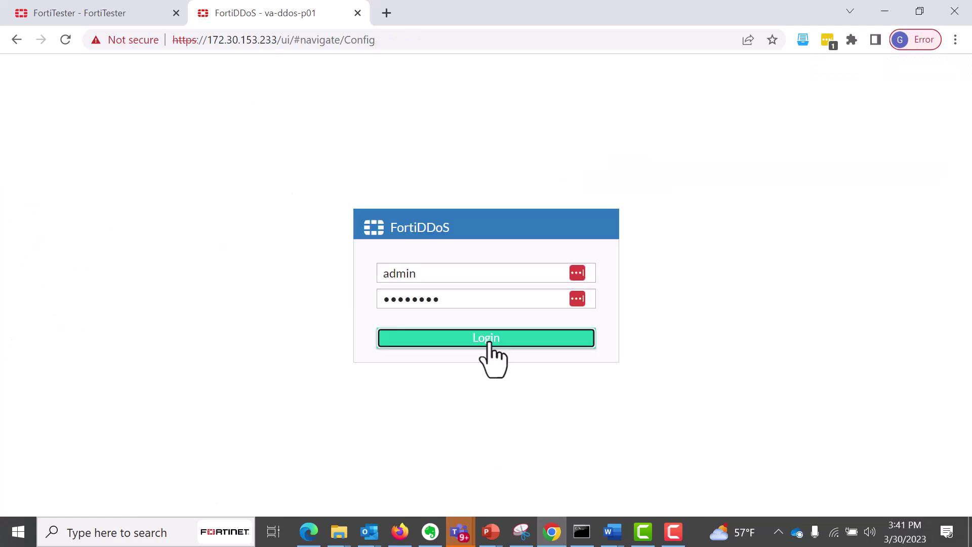
{"action": "left_click", "coordinate": [490, 343]}
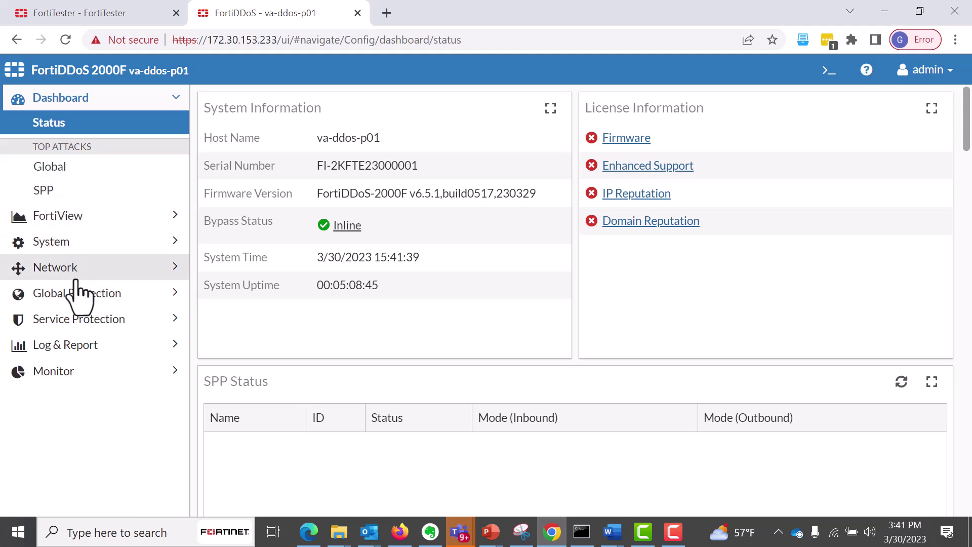
- Open the dmz Service Protection Policy and confirm its DNS profile stays dnsprofile-nat
{"action": "left_click", "coordinate": [83, 321]}
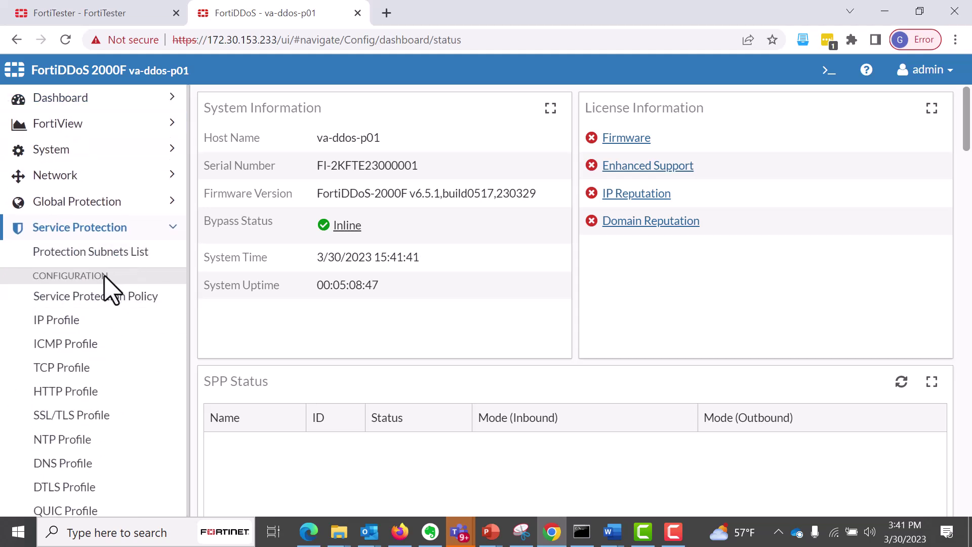
{"action": "left_click", "coordinate": [90, 303]}
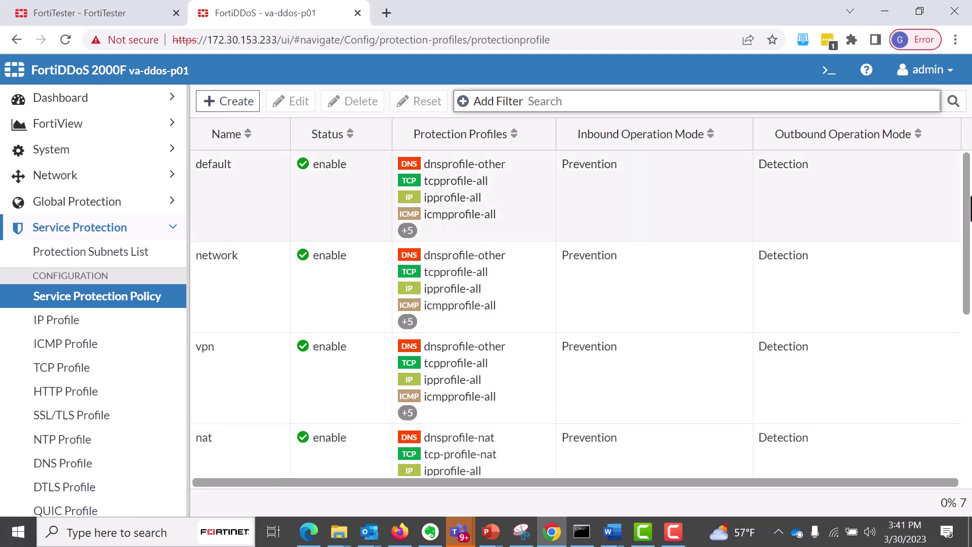
{"action": "scroll", "coordinate": [965, 207], "scroll_direction": "down", "scroll_amount": 6}
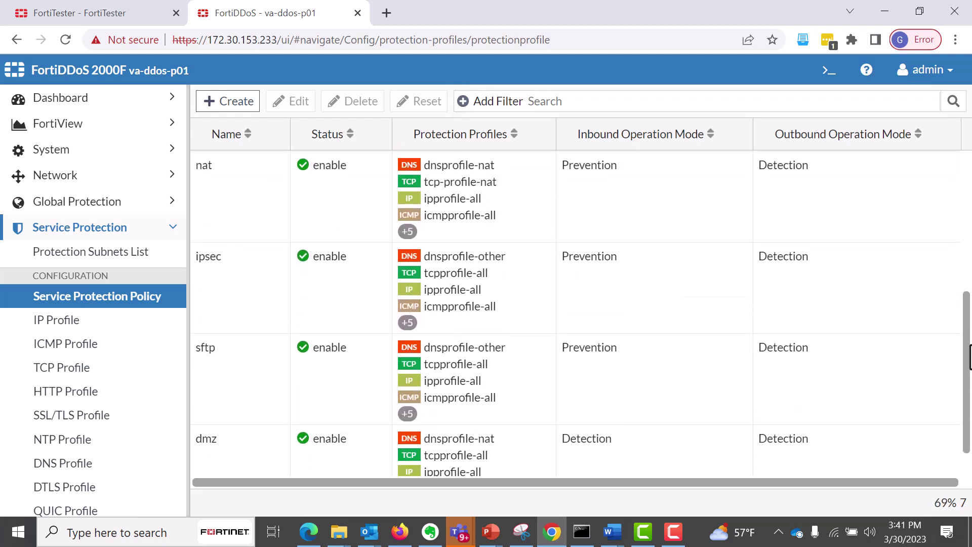
{"action": "double_click", "coordinate": [234, 438]}
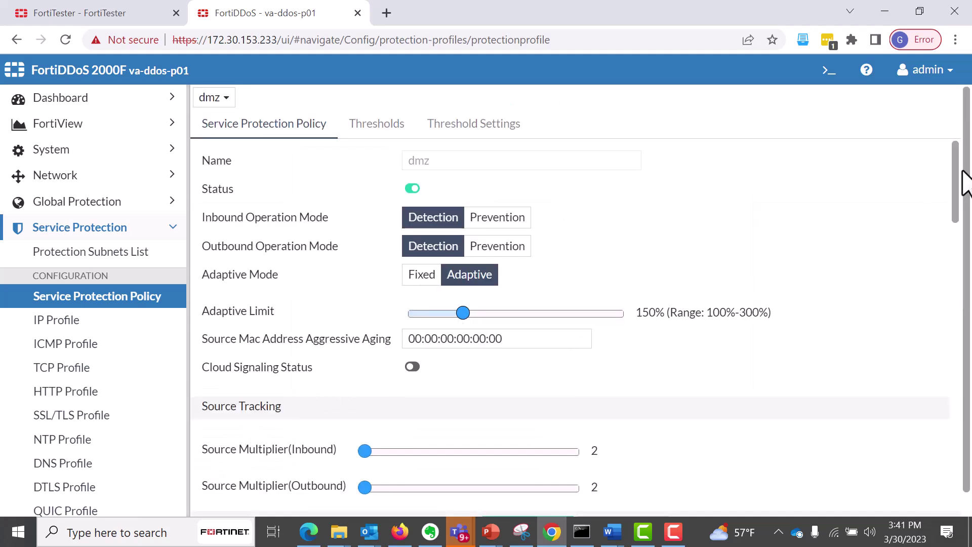
{"action": "left_click_drag", "start_coordinate": [958, 172], "coordinate": [955, 391]}
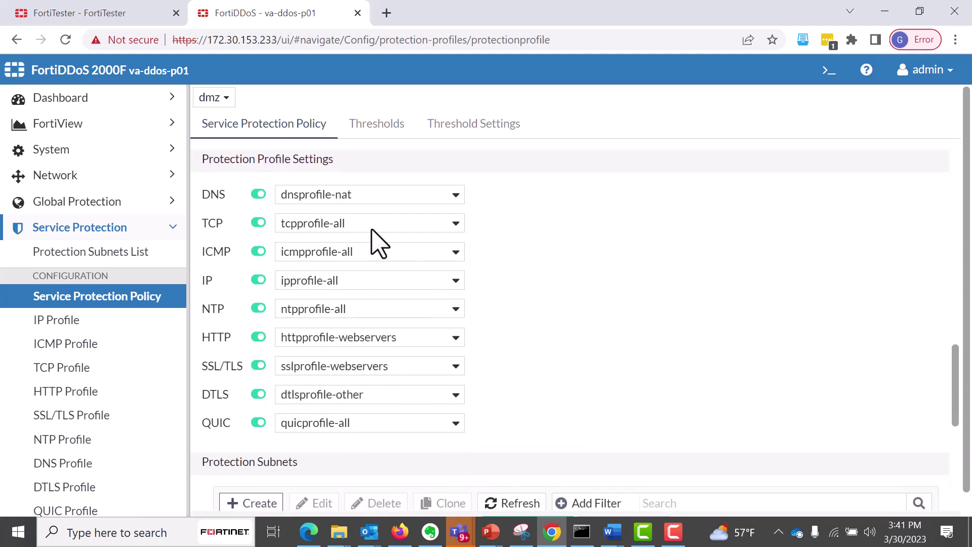
{"action": "left_click", "coordinate": [374, 195]}
{"action": "left_click", "coordinate": [374, 195]}
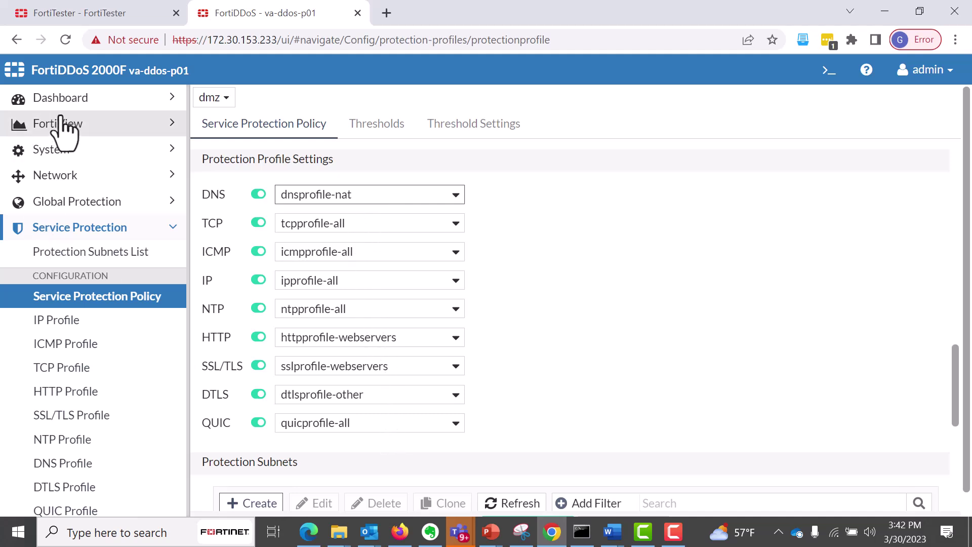
- Filter SPP Top Attacks to dmz and scroll its 152 events, led by SYN/ACK flood
{"action": "left_click", "coordinate": [51, 99]}
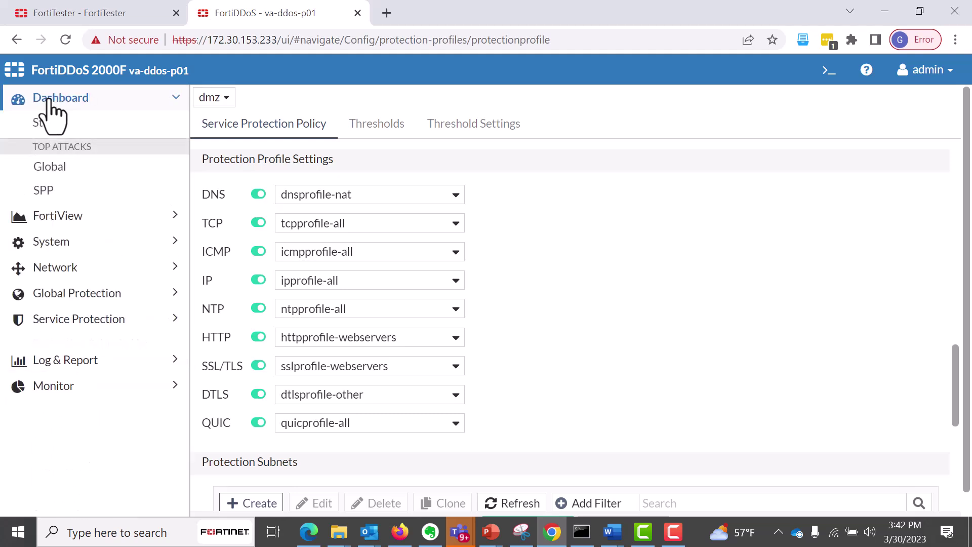
{"action": "left_click", "coordinate": [56, 195]}
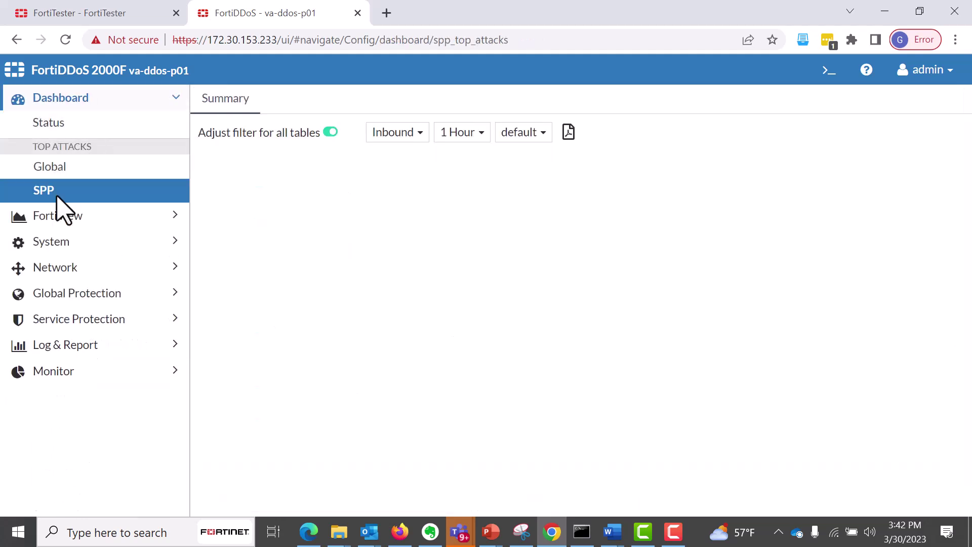
{"action": "left_click", "coordinate": [553, 126]}
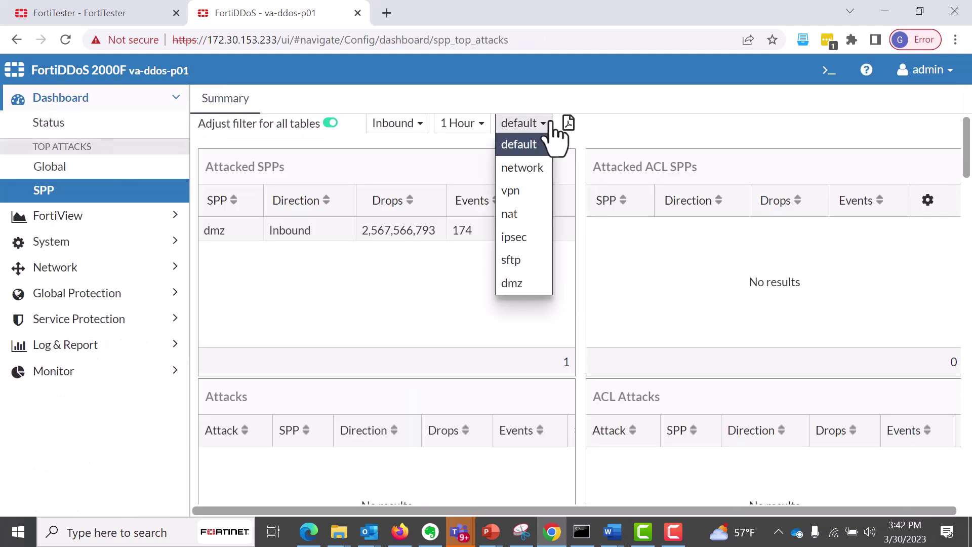
{"action": "left_click", "coordinate": [518, 284]}
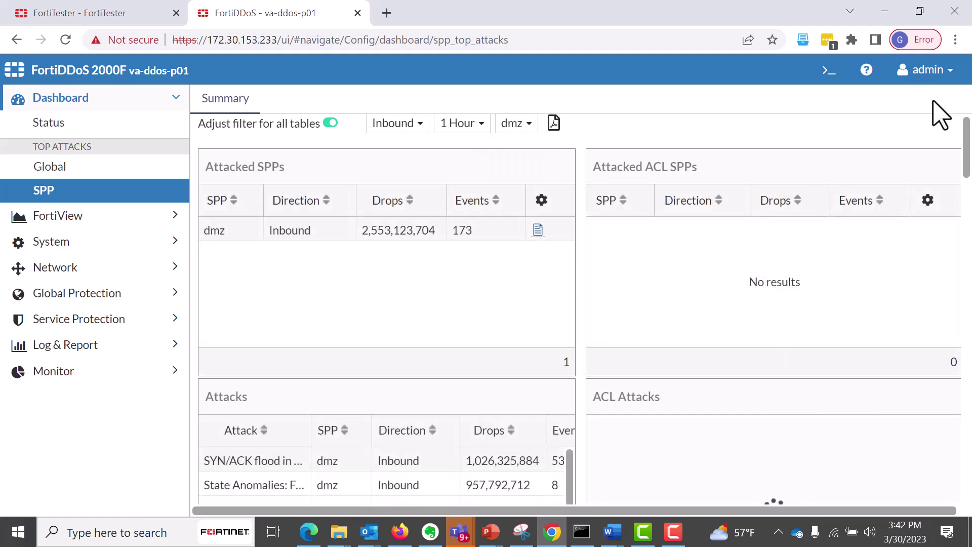
{"action": "left_click_drag", "start_coordinate": [967, 158], "coordinate": [967, 191]}
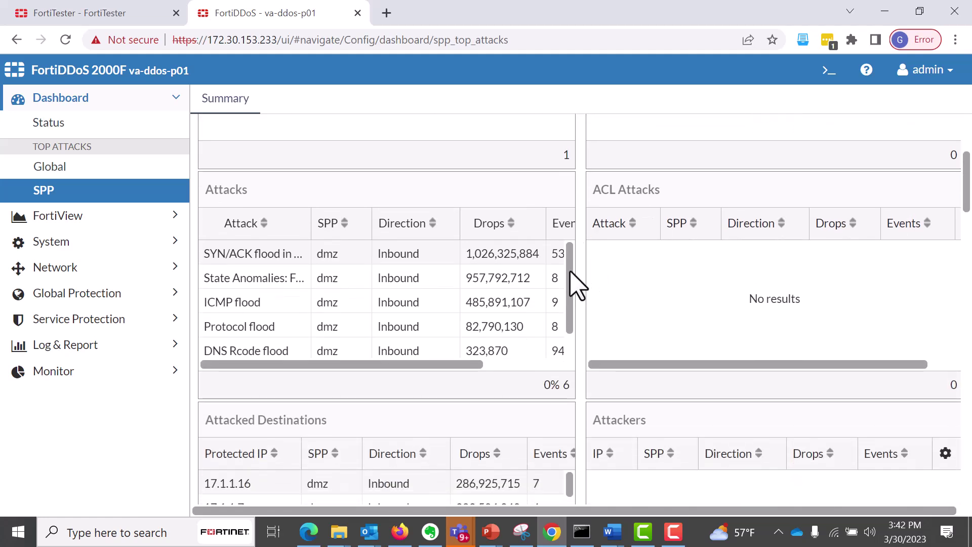
{"action": "mouse_move", "coordinate": [570, 272]}
{"action": "left_mouse_down"}
{"action": "mouse_move", "coordinate": [571, 321]}
{"action": "mouse_move", "coordinate": [563, 262]}
{"action": "left_mouse_up"}
{"action": "left_click_drag", "start_coordinate": [967, 205], "coordinate": [968, 362]}
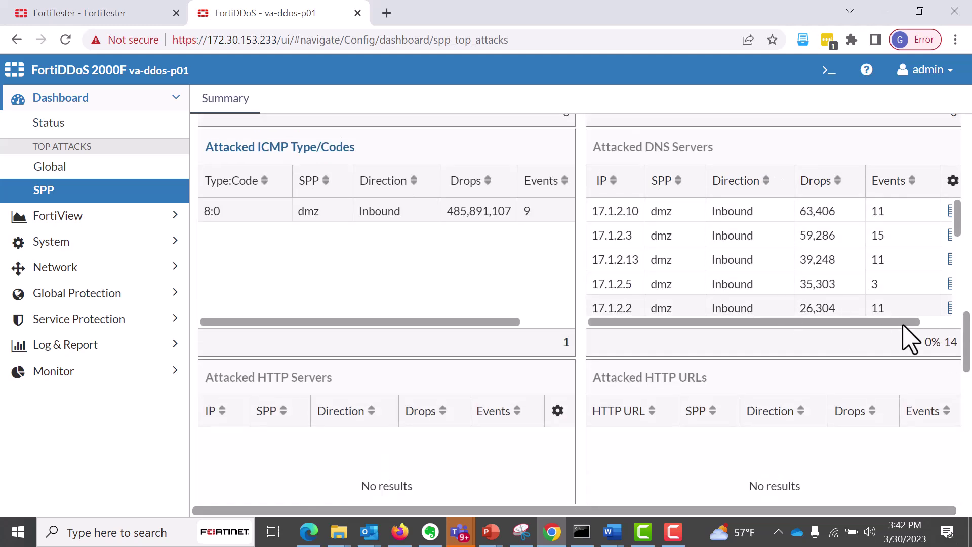
{"action": "left_click_drag", "start_coordinate": [968, 362], "coordinate": [967, 408]}
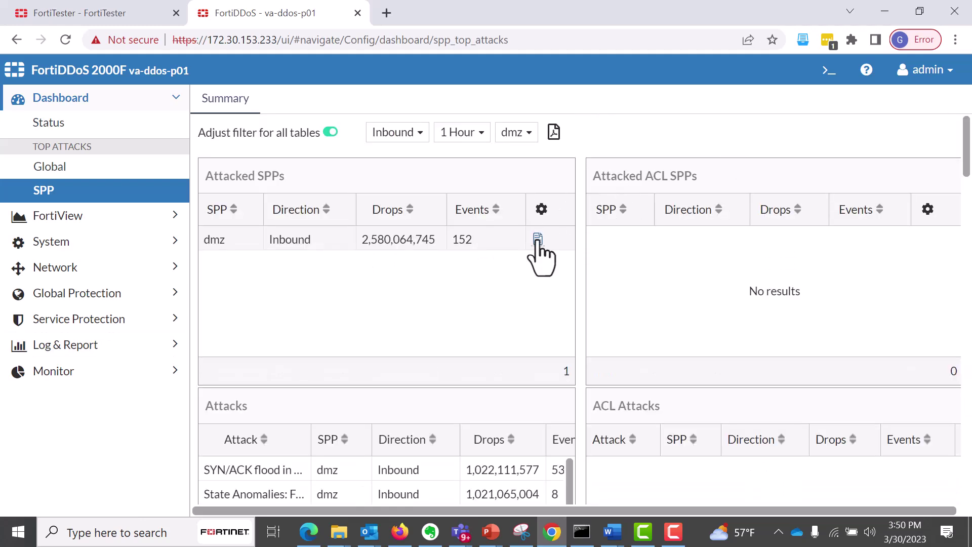
{"action": "left_click", "coordinate": [538, 239]}
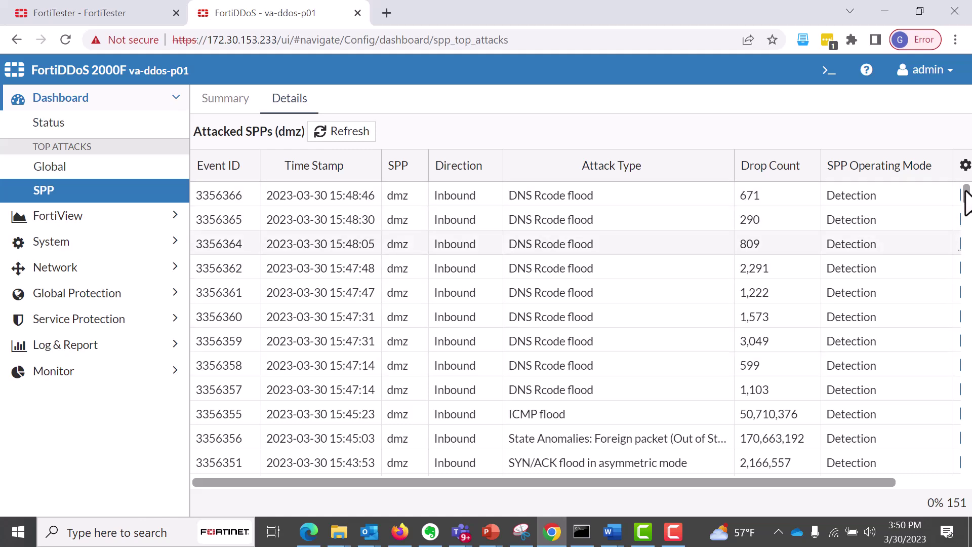
{"action": "left_click_drag", "start_coordinate": [964, 188], "coordinate": [965, 230]}
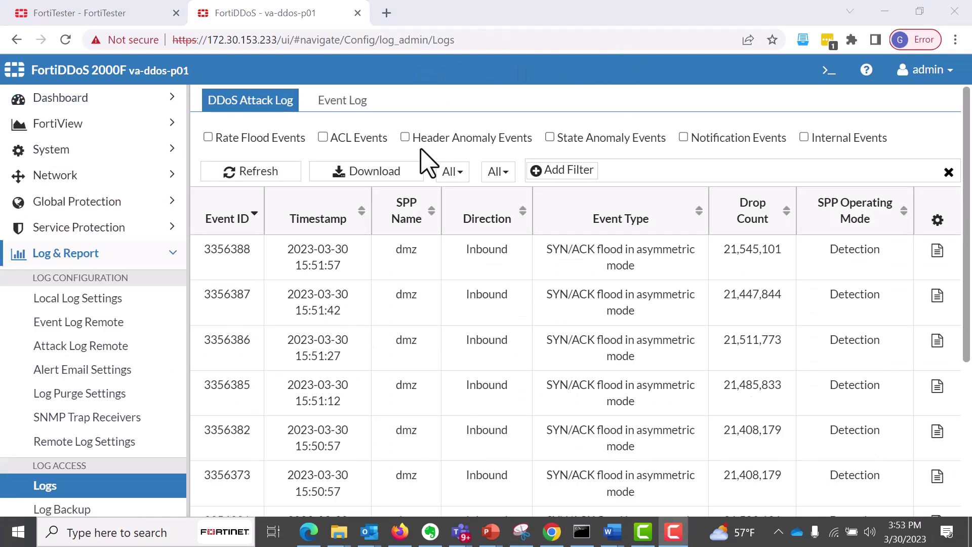
- Go to the Log & Report attack logs
{"action": "left_click", "coordinate": [41, 101]}
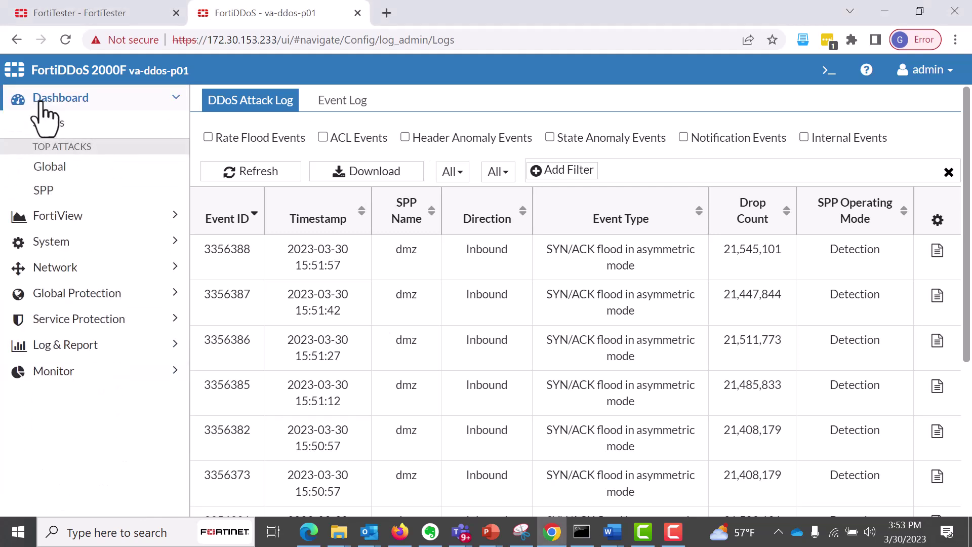
{"action": "left_click", "coordinate": [45, 99]}
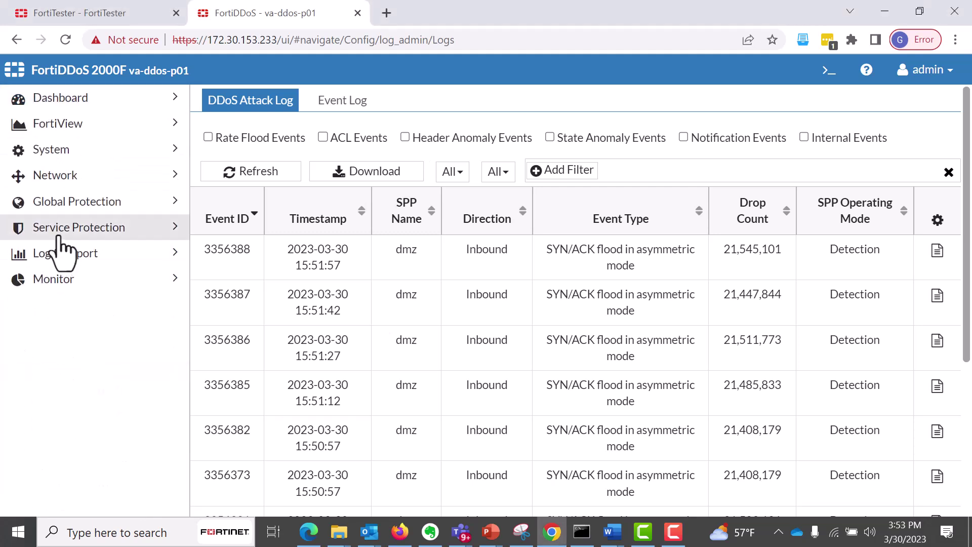
{"action": "left_click", "coordinate": [57, 256]}
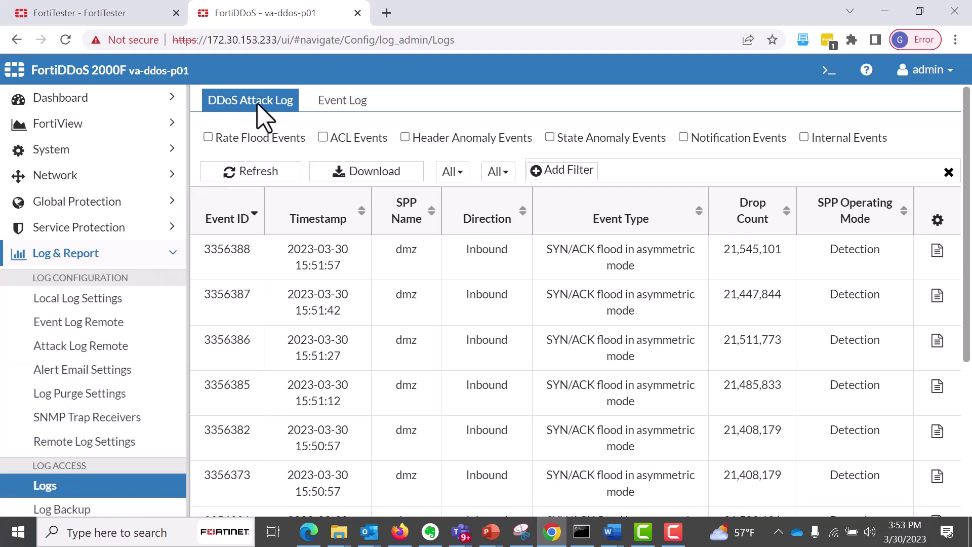
- Filter to Rate Flood Events, inspect the newest event's details, then clear the filter
{"action": "left_click", "coordinate": [208, 137]}
{"action": "left_click_drag", "start_coordinate": [967, 223], "coordinate": [967, 271]}
{"action": "left_click", "coordinate": [938, 250]}
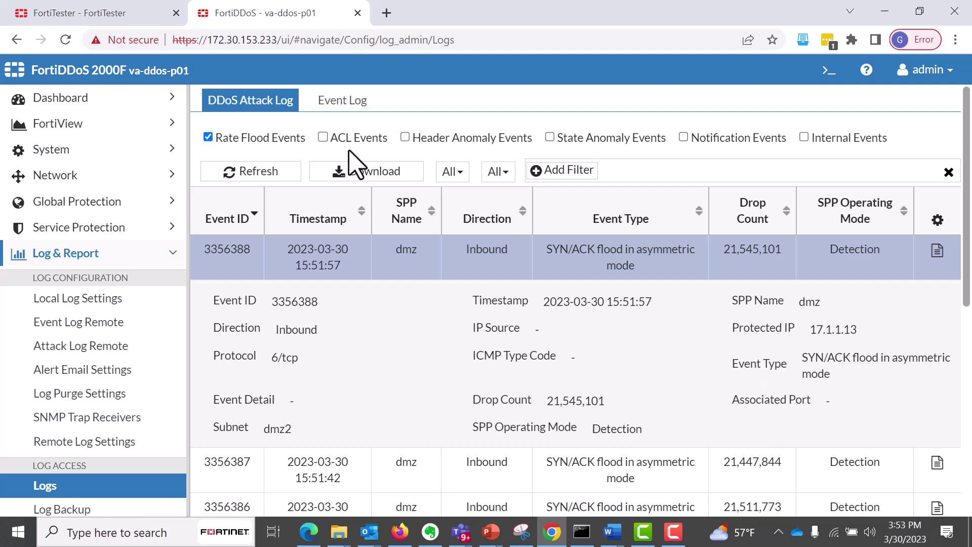
{"action": "left_click", "coordinate": [208, 138]}
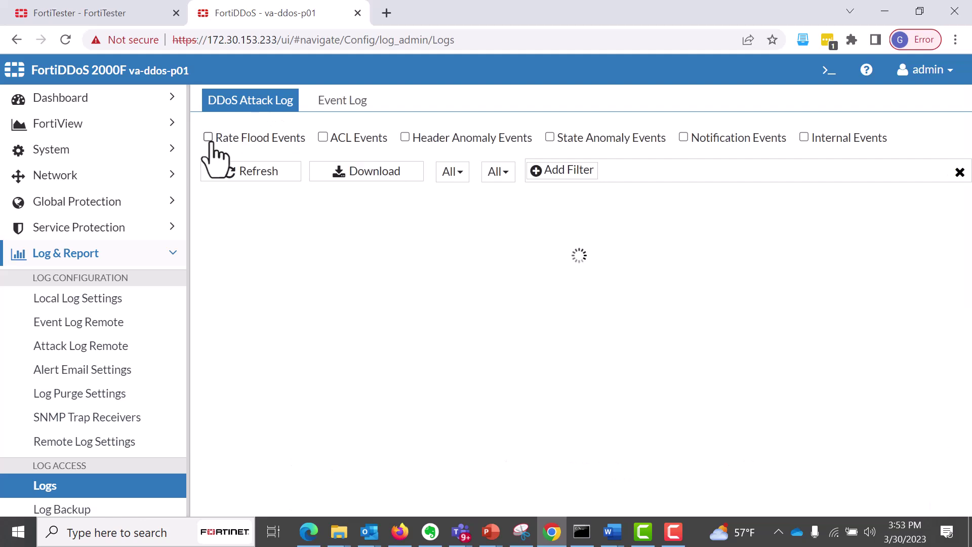
- Inspect the TCP invalid flag combination header anomaly details, then filter to State Anomaly Events
{"action": "left_click", "coordinate": [406, 138]}
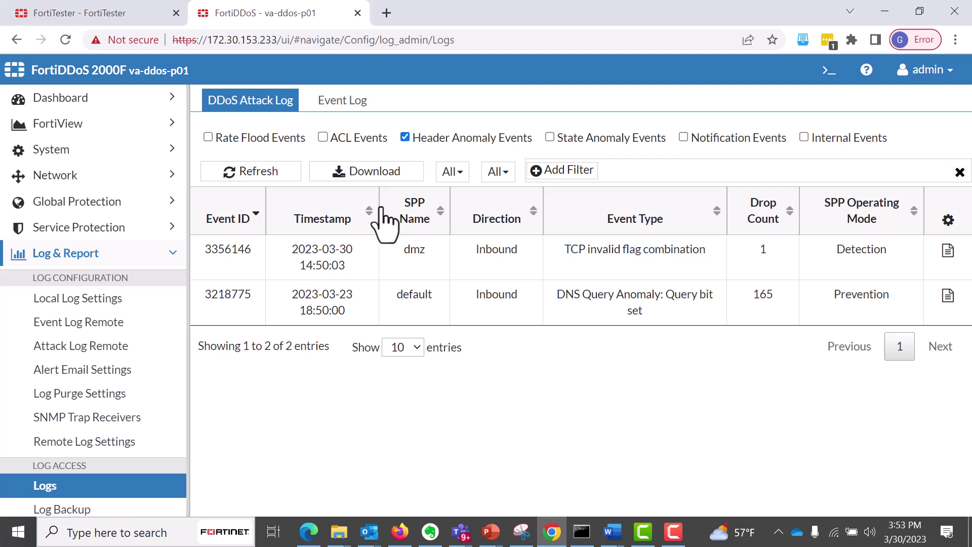
{"action": "left_click", "coordinate": [948, 252]}
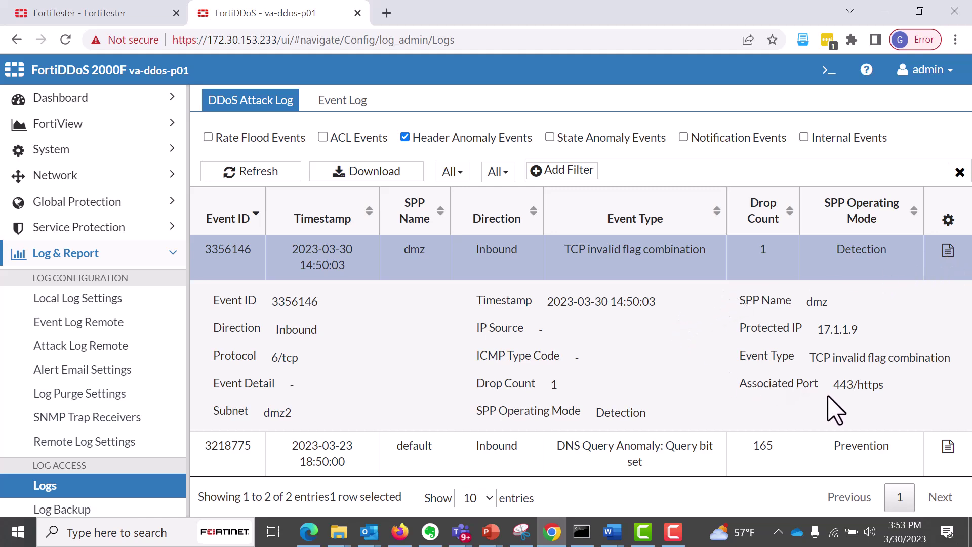
{"action": "left_click", "coordinate": [405, 137]}
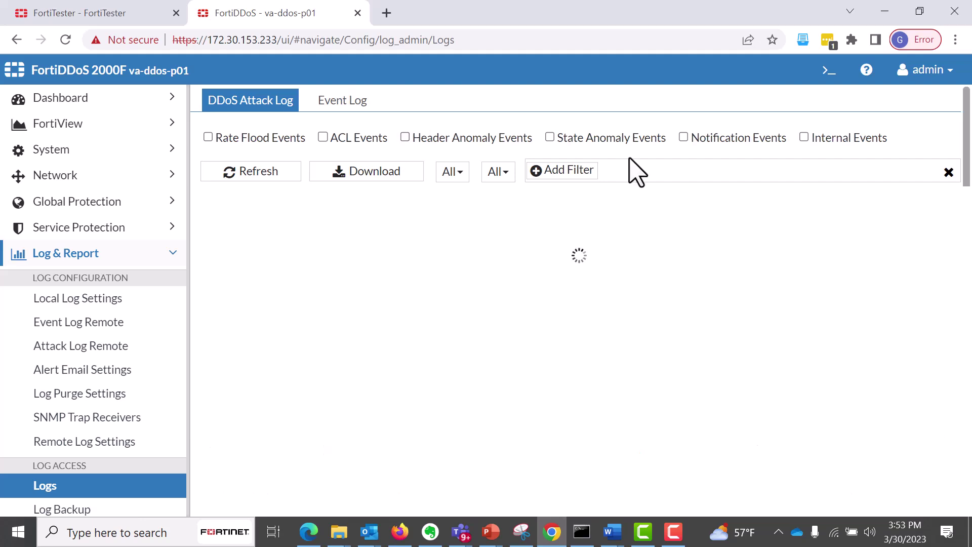
{"action": "left_click", "coordinate": [549, 138]}
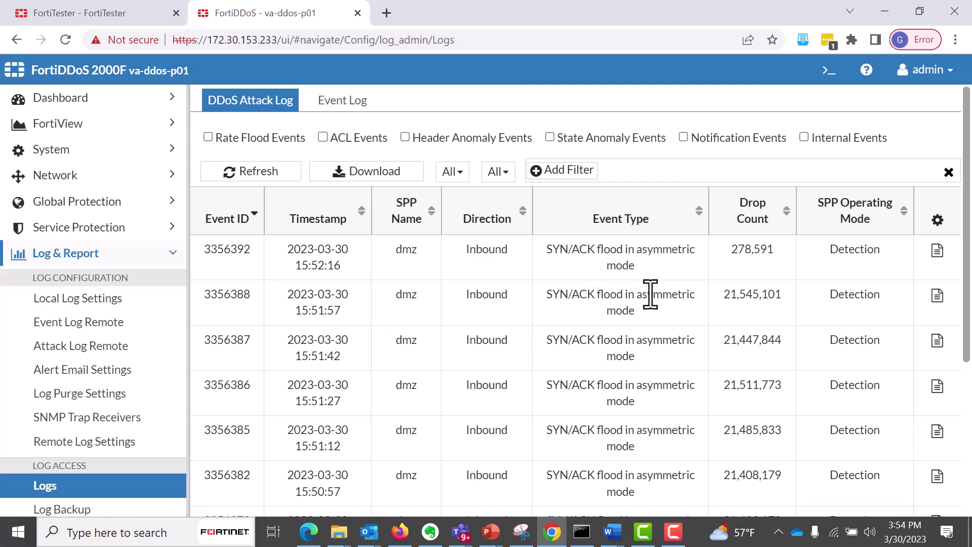
{"action": "left_click_drag", "start_coordinate": [969, 216], "coordinate": [968, 111]}
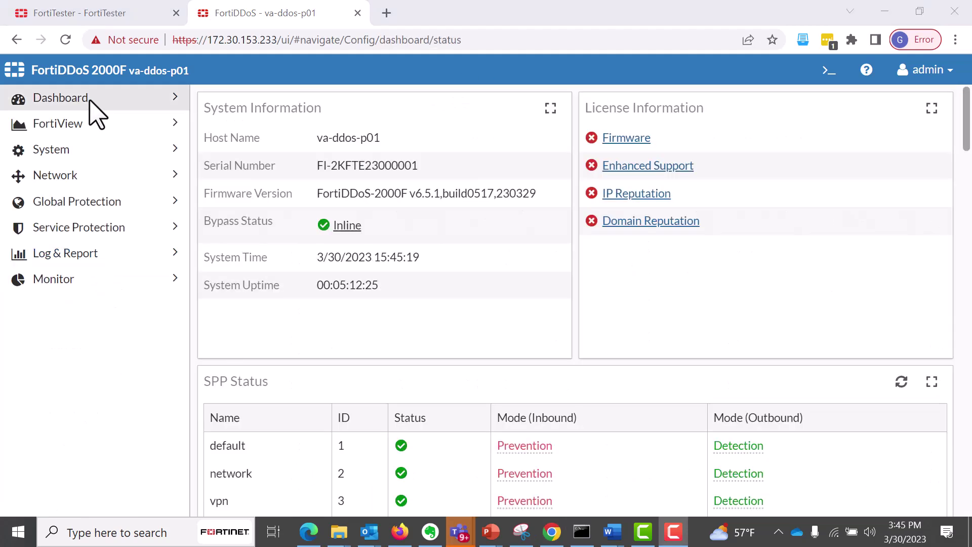
- Read the Status dashboard's Attack Logs and Interface and SPPs graphs, peaking near 2.9M pps
{"action": "left_click", "coordinate": [75, 104]}
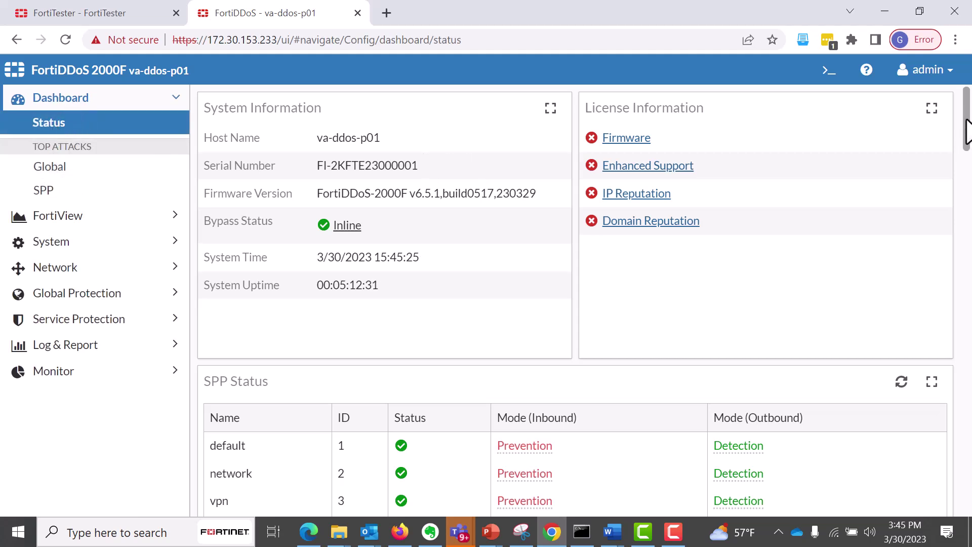
{"action": "left_click_drag", "start_coordinate": [966, 126], "coordinate": [966, 215]}
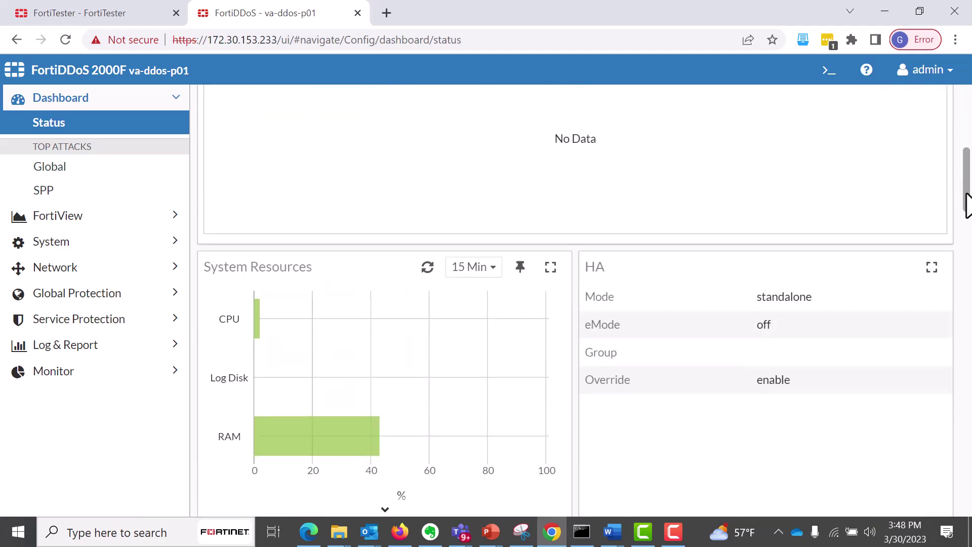
{"action": "left_click_drag", "start_coordinate": [967, 200], "coordinate": [966, 269]}
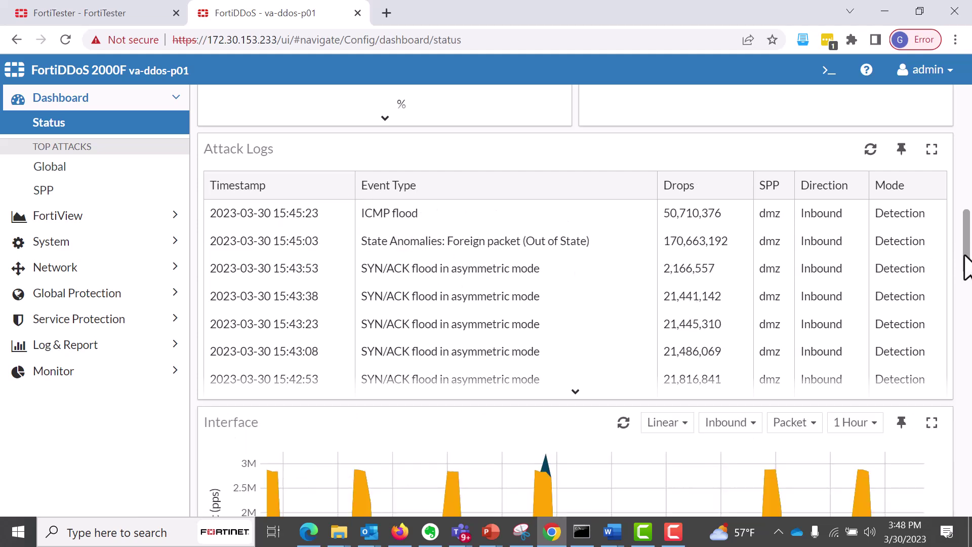
{"action": "left_click_drag", "start_coordinate": [967, 267], "coordinate": [964, 306]}
{"action": "mouse_move", "coordinate": [785, 274]}
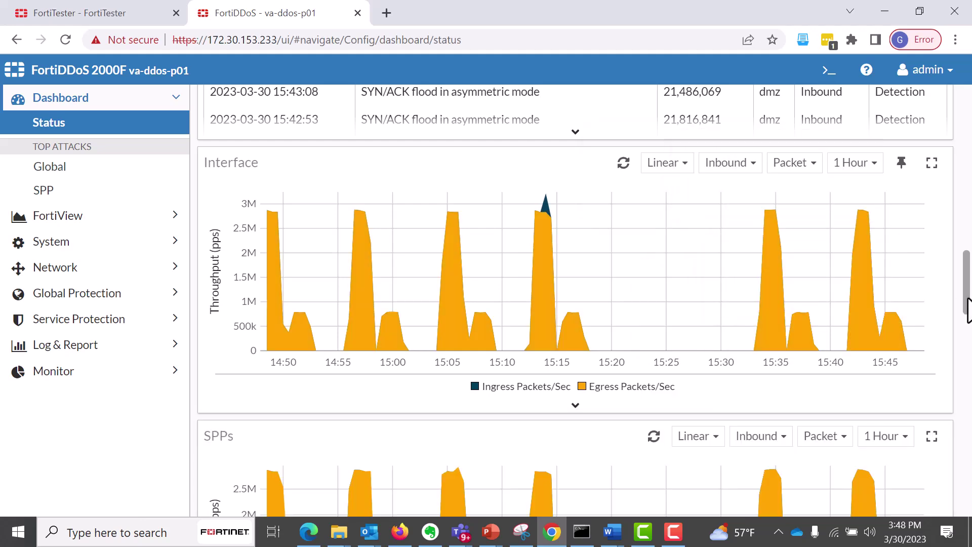
{"action": "left_click_drag", "start_coordinate": [967, 310], "coordinate": [969, 350]}
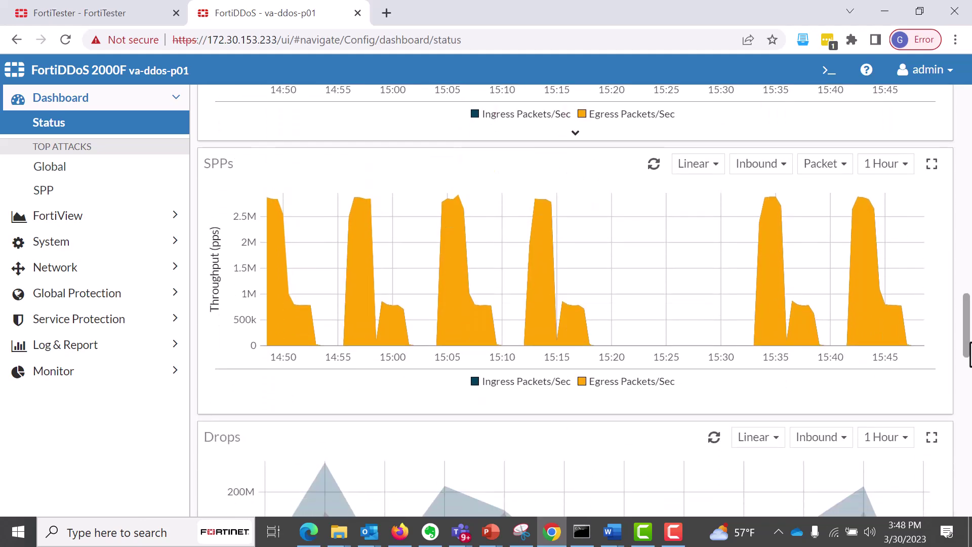
{"action": "mouse_move", "coordinate": [866, 320]}
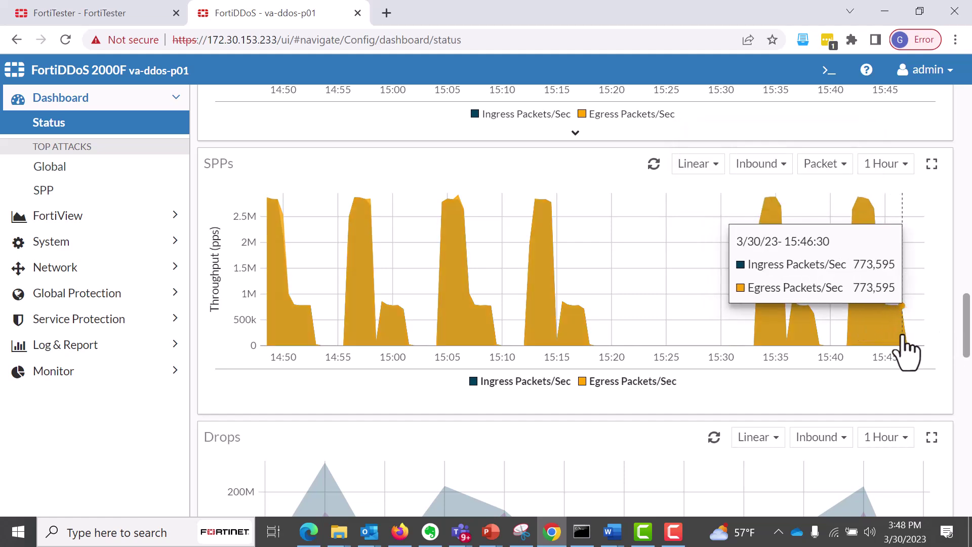
{"action": "left_click_drag", "start_coordinate": [967, 347], "coordinate": [967, 392]}
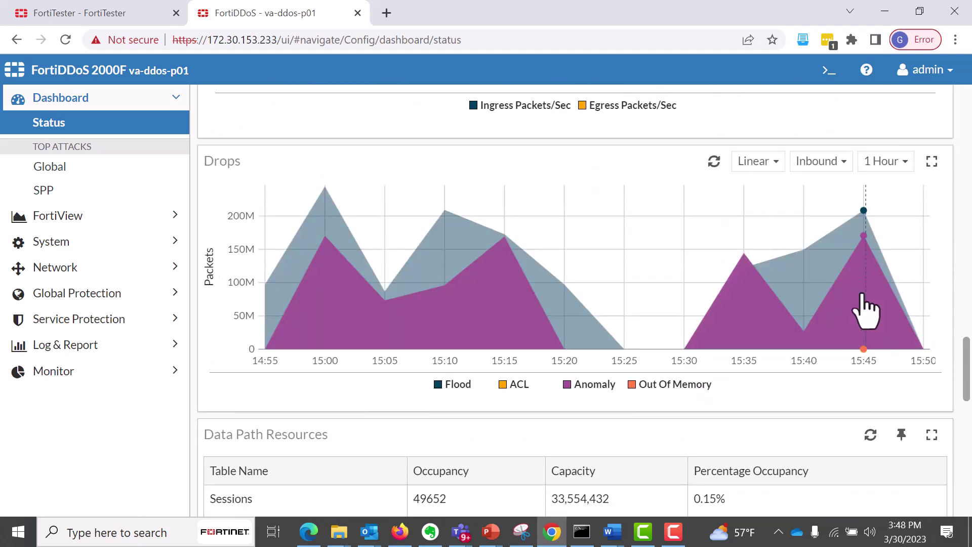
{"action": "mouse_move", "coordinate": [866, 226]}
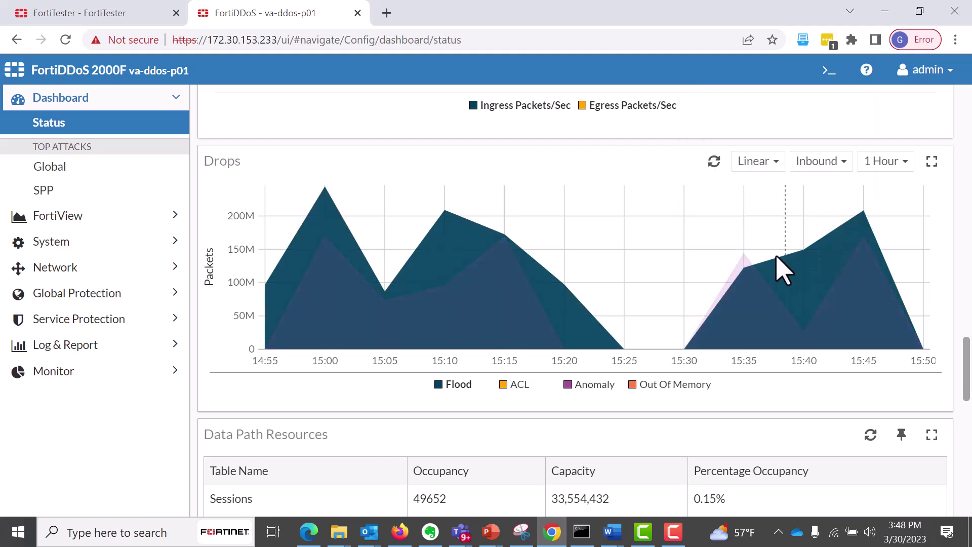
{"action": "mouse_move", "coordinate": [745, 263]}
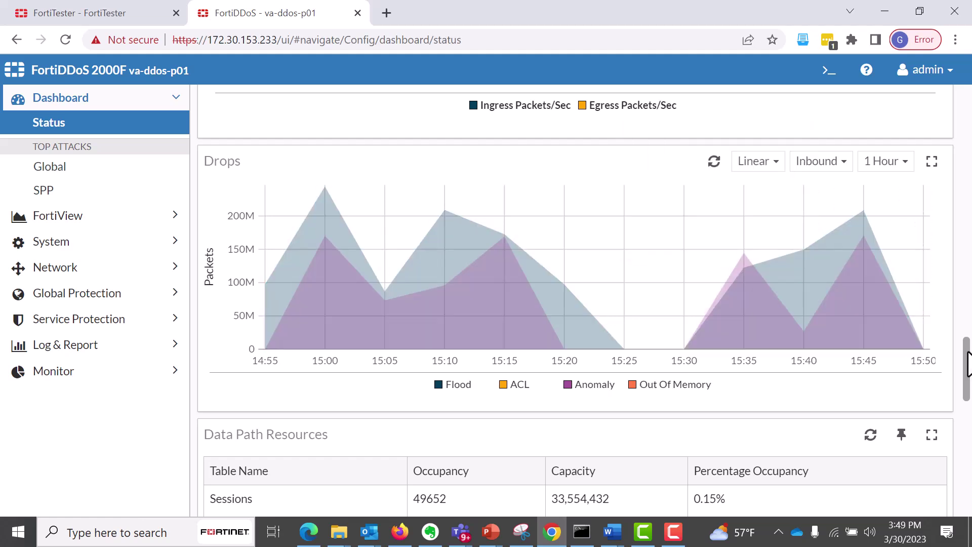
- Scroll past Data Path Resources to the closing Fortinet FortiDDoS card
{"action": "scroll", "coordinate": [968, 365], "scroll_direction": "down", "scroll_amount": 5}
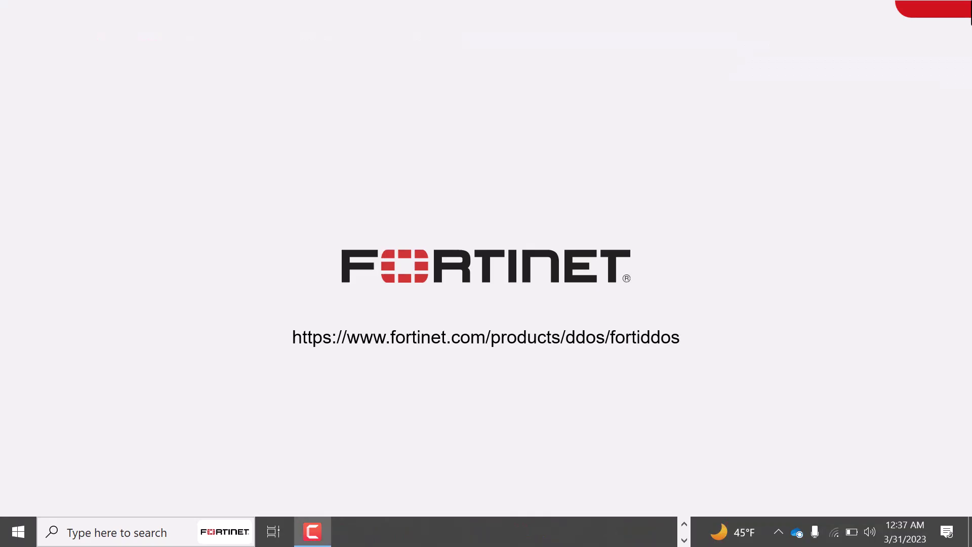